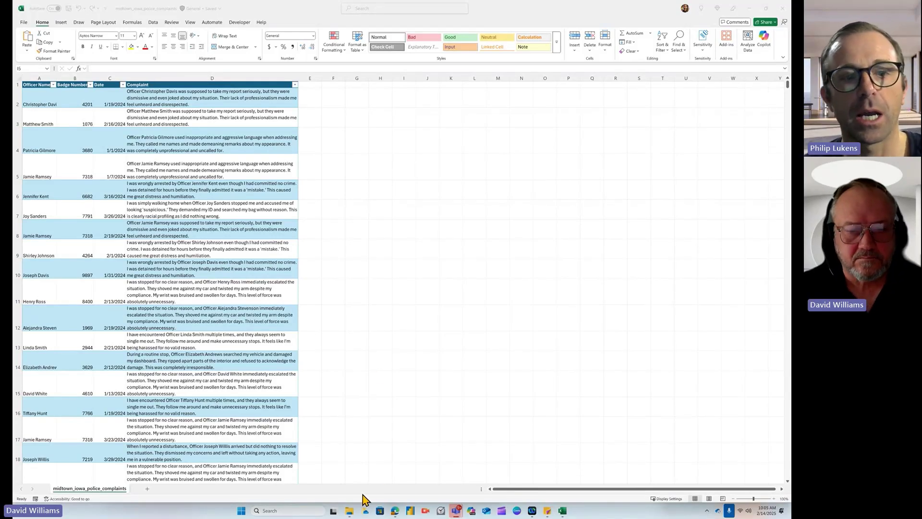
{"action": "mouse_move", "coordinate": [349, 515]}
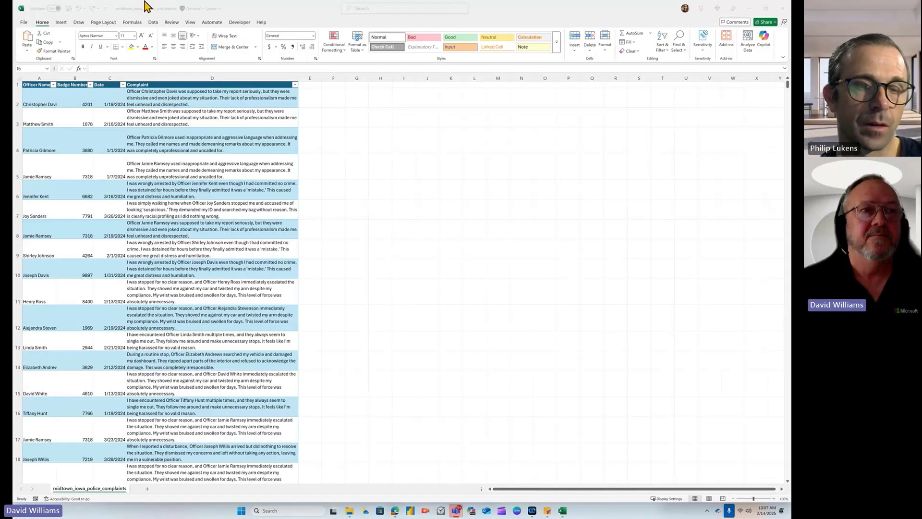
{"action": "left_click", "coordinate": [62, 22]}
{"action": "left_click", "coordinate": [66, 23]}
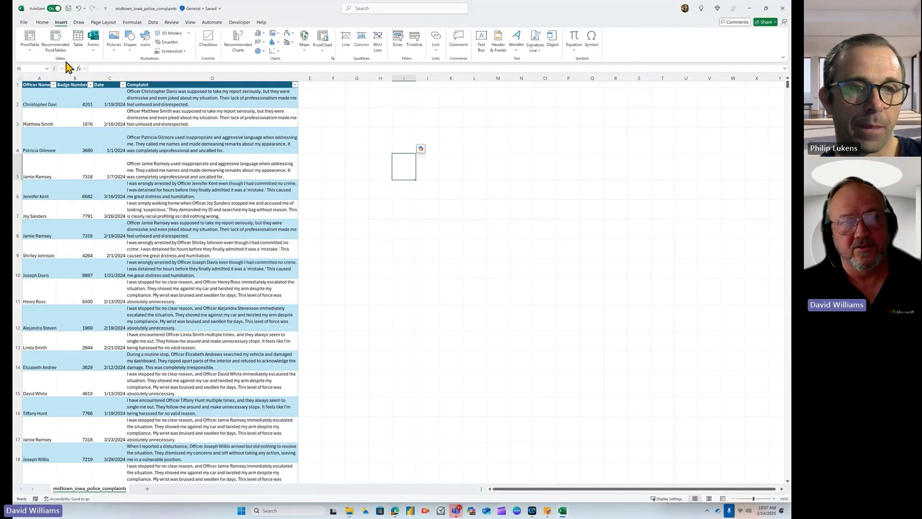
{"action": "left_click", "coordinate": [53, 85]}
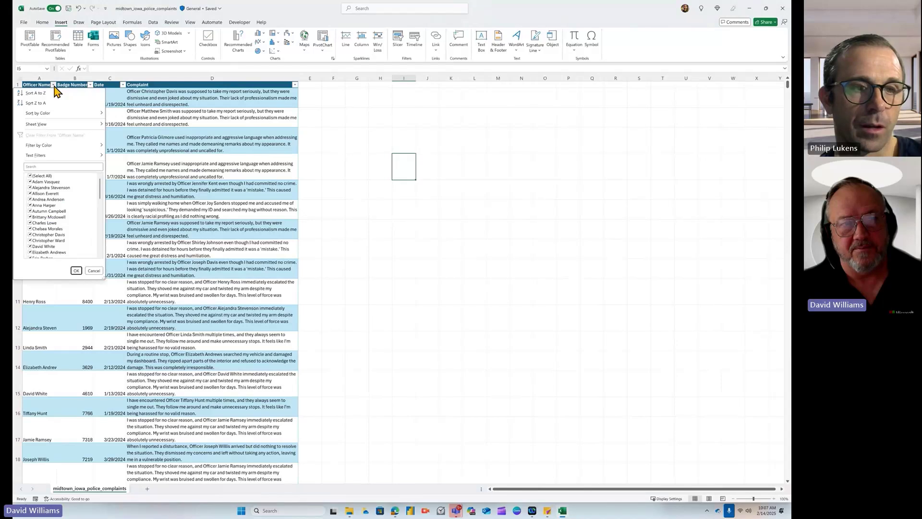
{"action": "left_click", "coordinate": [54, 87]}
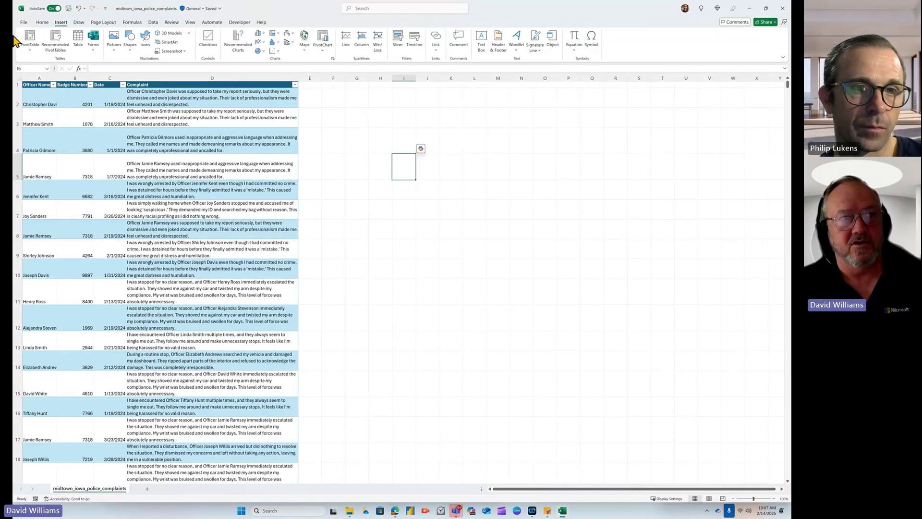
Run Analyze Data on the complaints table and insert the suggested PivotChart for the officer with date outliers at 1/12/2024 and 1/15/2024.
{"action": "left_click", "coordinate": [42, 22]}
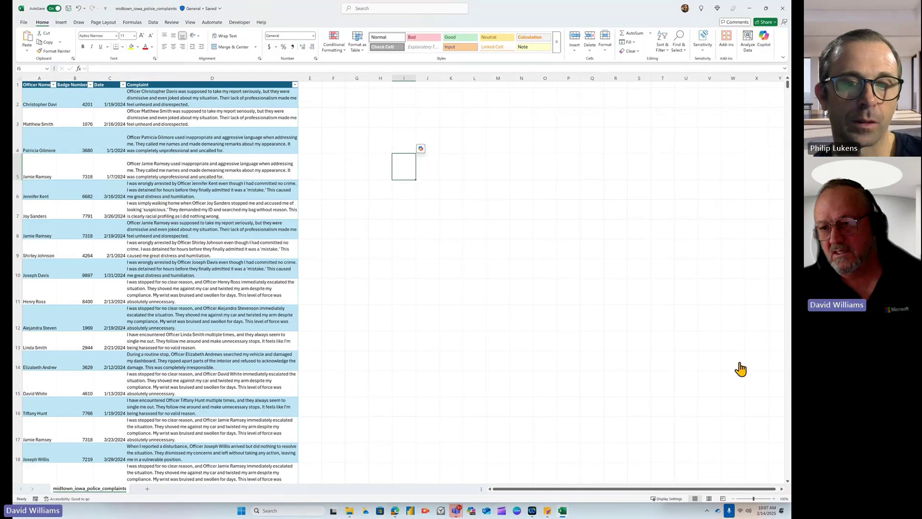
{"action": "left_click", "coordinate": [747, 41]}
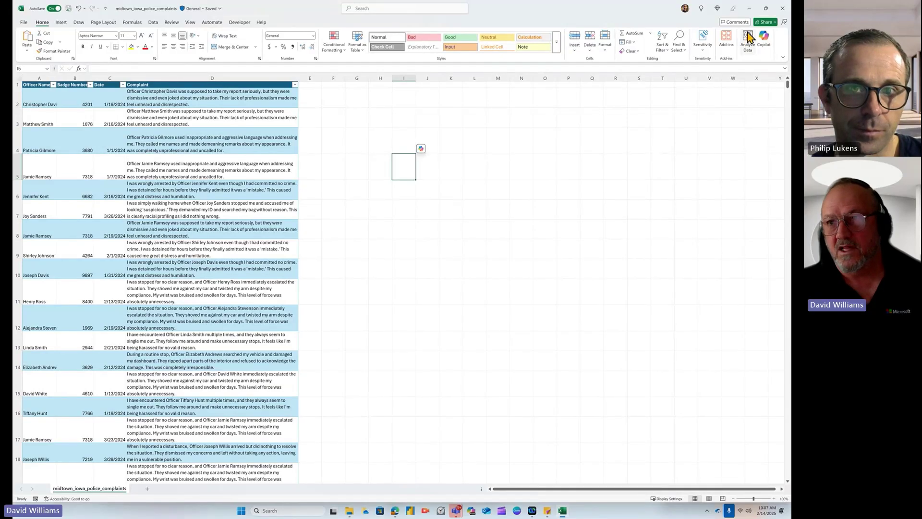
{"action": "left_click", "coordinate": [747, 41]}
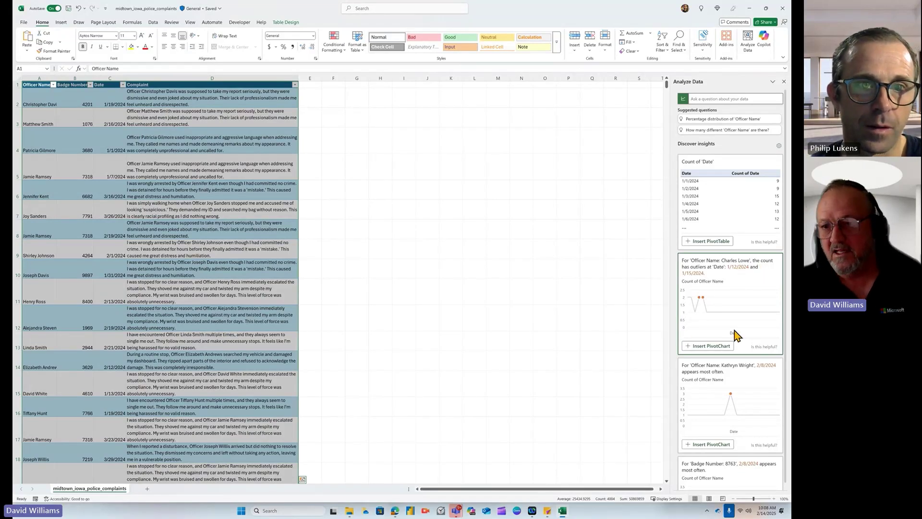
{"action": "left_click", "coordinate": [712, 347]}
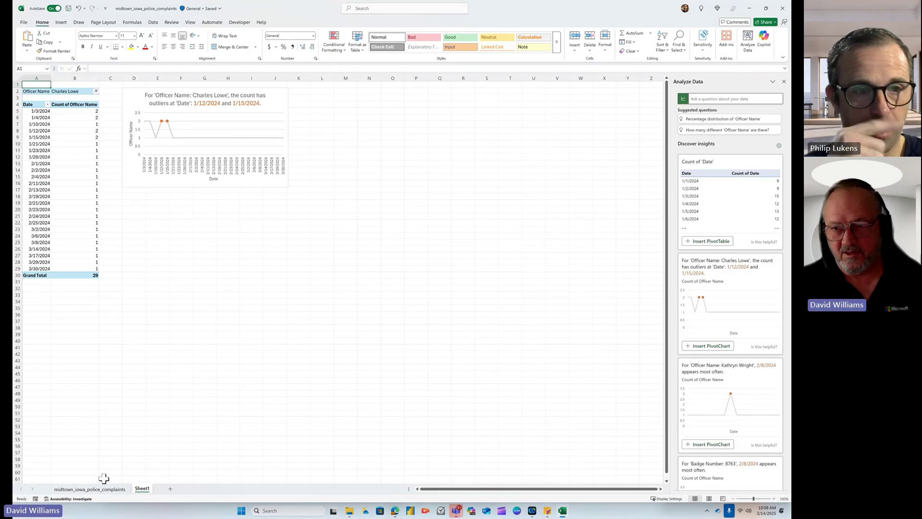
{"action": "scroll", "coordinate": [730, 296], "scroll_direction": "down", "scroll_amount": 3}
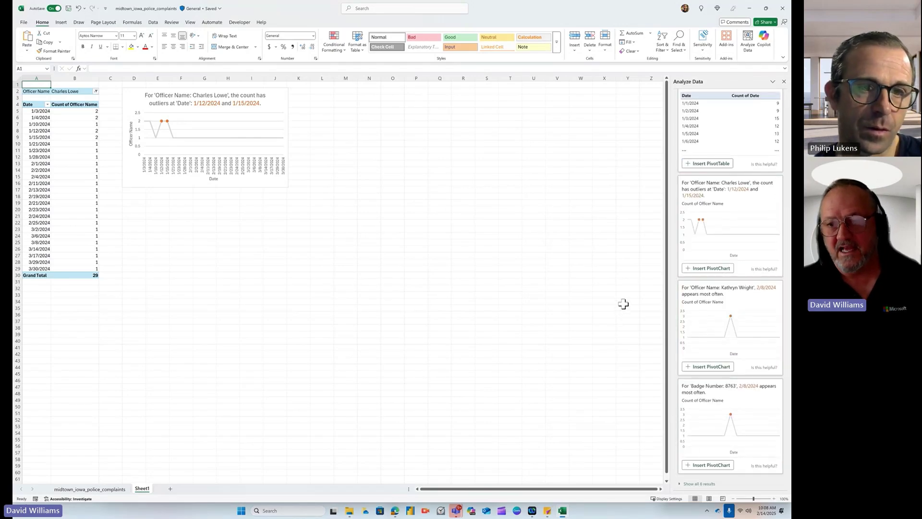
{"action": "scroll", "coordinate": [623, 301], "scroll_direction": "down", "scroll_amount": 1}
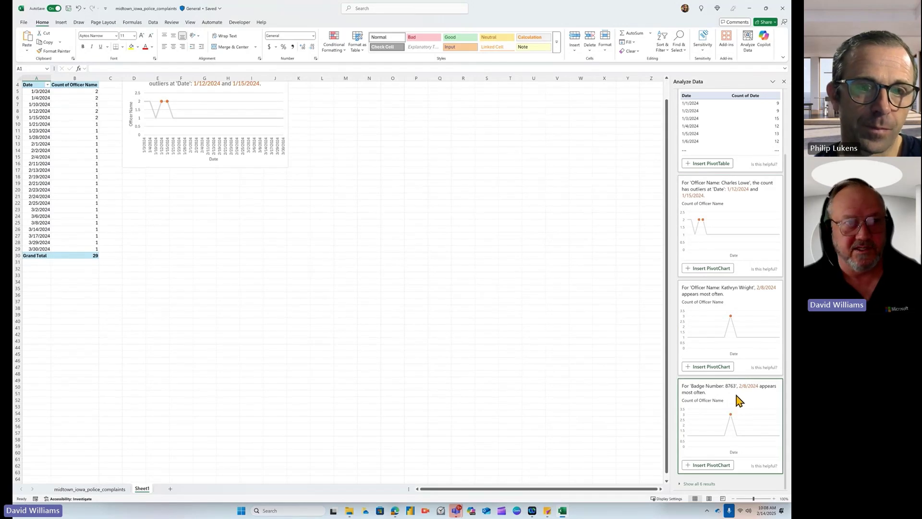
{"action": "scroll", "coordinate": [316, 244], "scroll_direction": "up", "scroll_amount": 1}
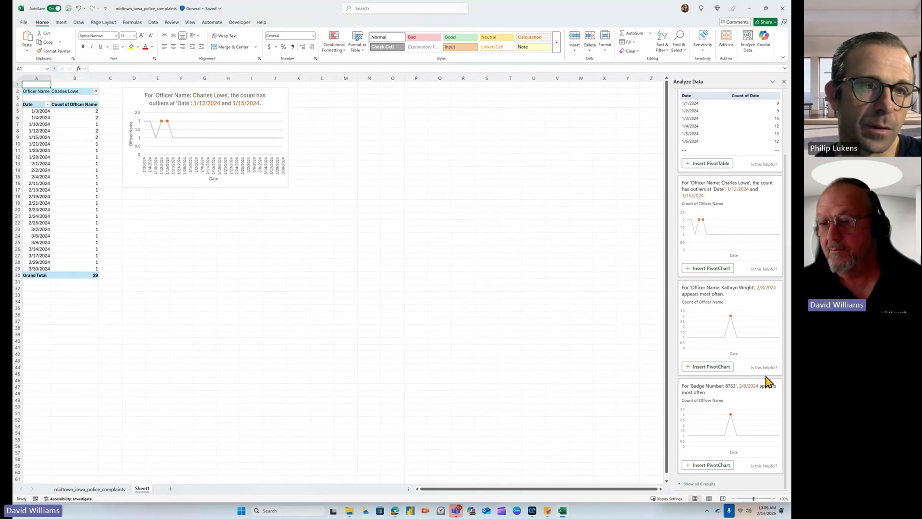
From cell E2 of the complaints sheet, ask Copilot "I need categories for these complaints please help me with a formula to create a category list".
{"action": "left_click", "coordinate": [76, 489]}
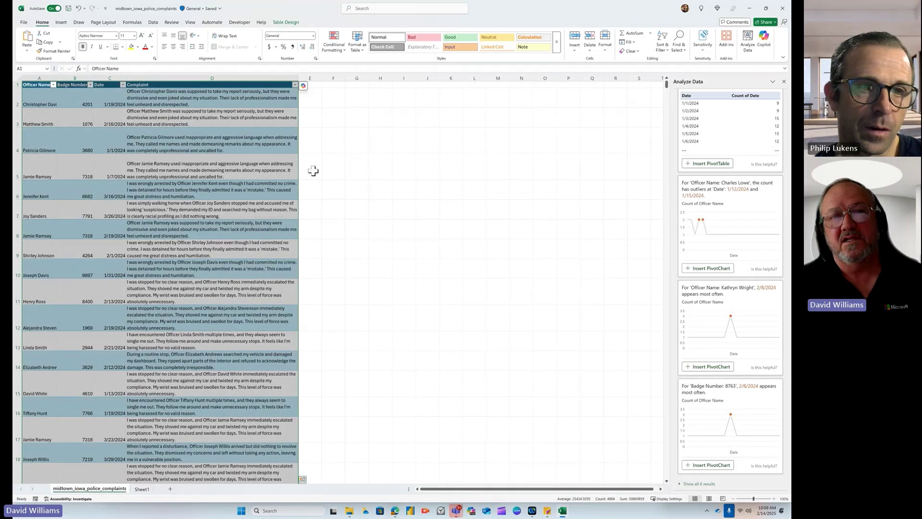
{"action": "left_click", "coordinate": [310, 98]}
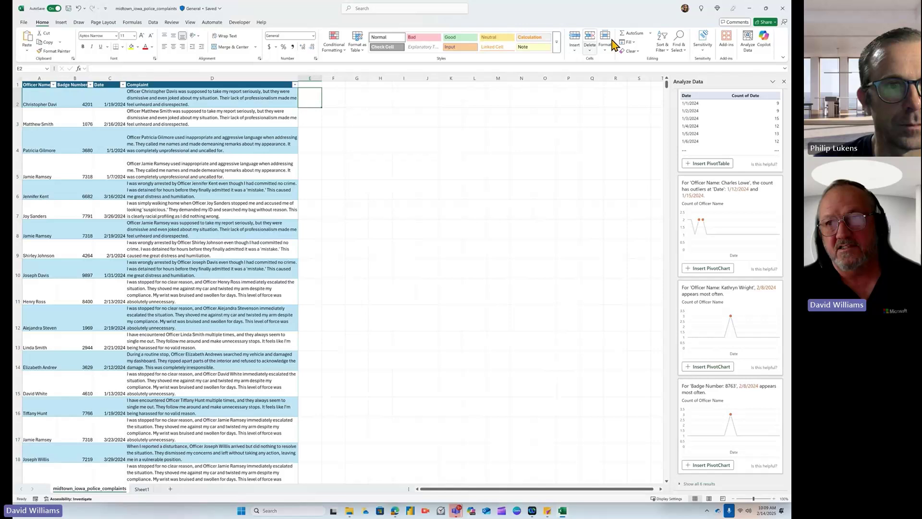
{"action": "left_click", "coordinate": [764, 40]}
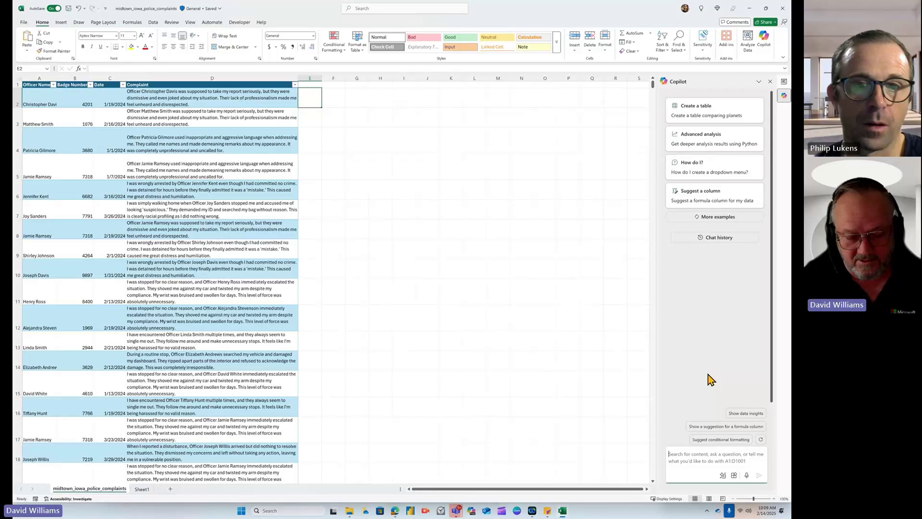
{"action": "type", "text": "I nee"}
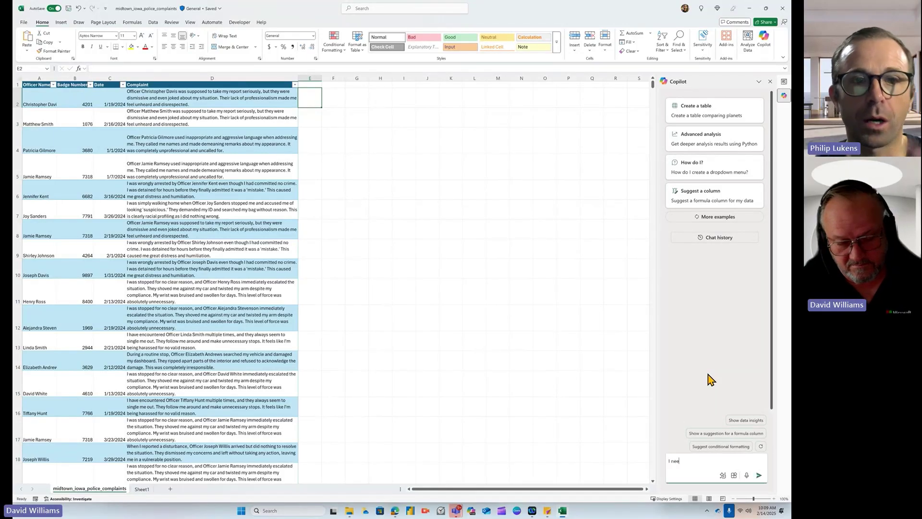
{"action": "type", "text": "d categ"}
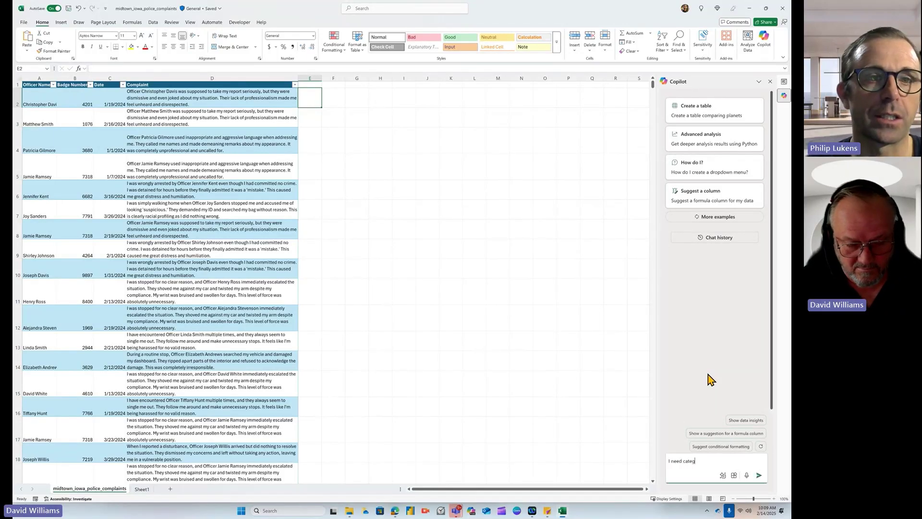
{"action": "type", "text": "ories fo"}
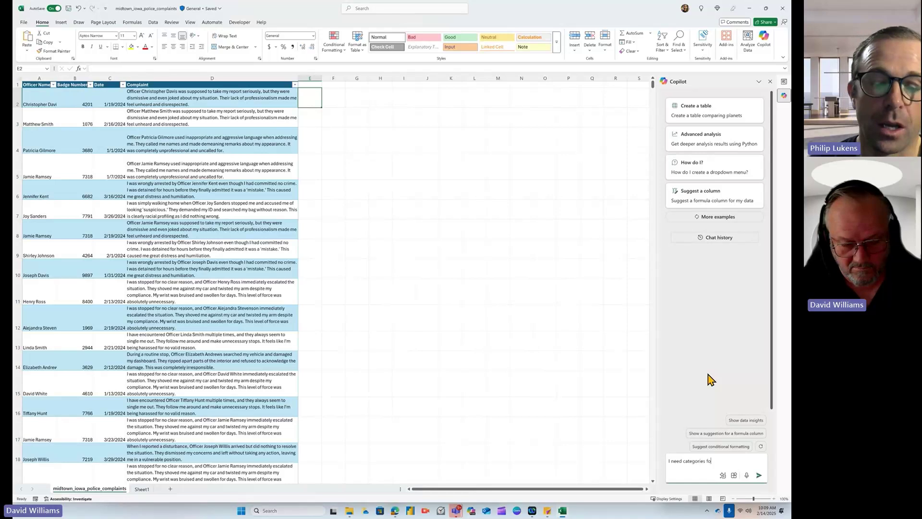
{"action": "type", "text": "r these "}
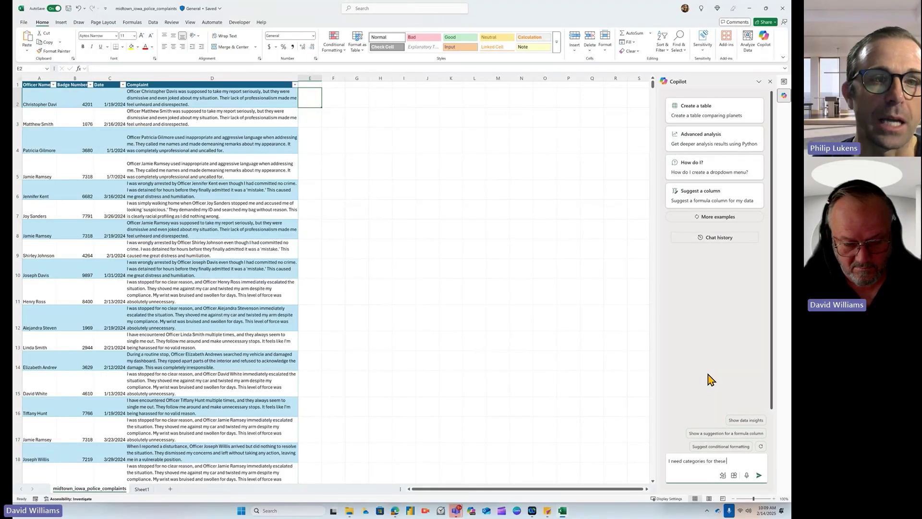
{"action": "type", "text": "complaint"}
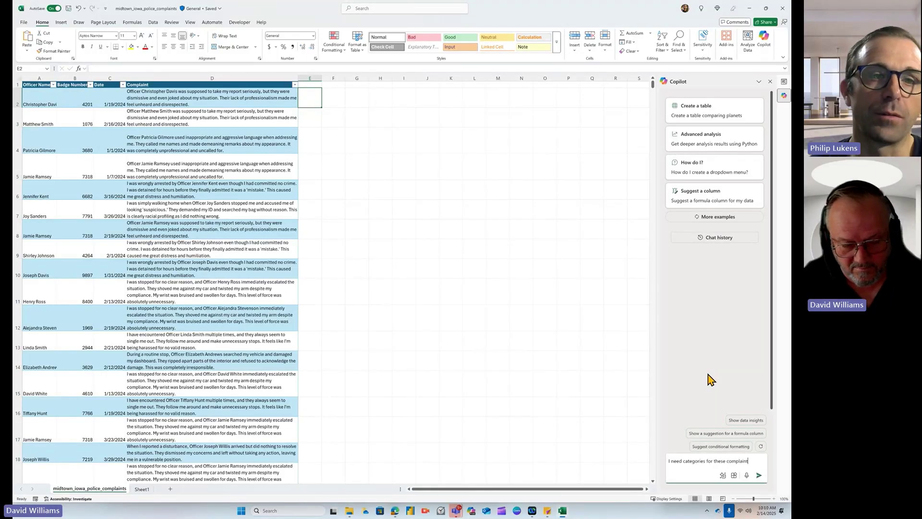
{"action": "type", "text": "s p"}
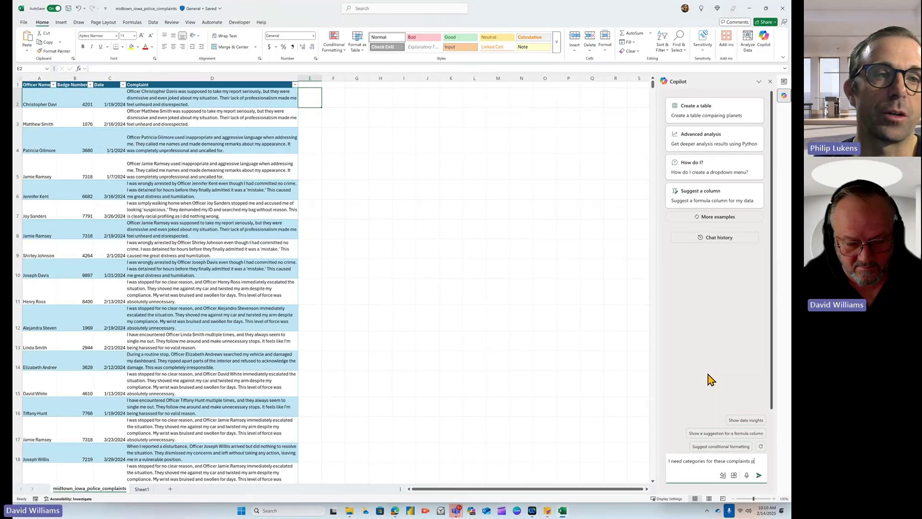
{"action": "type", "text": "lease help me with a"}
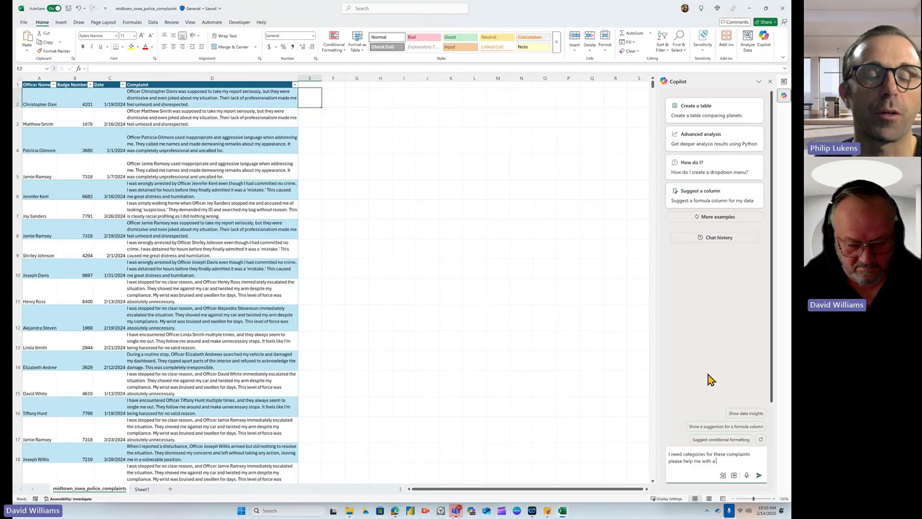
{"action": "type", "text": " for"}
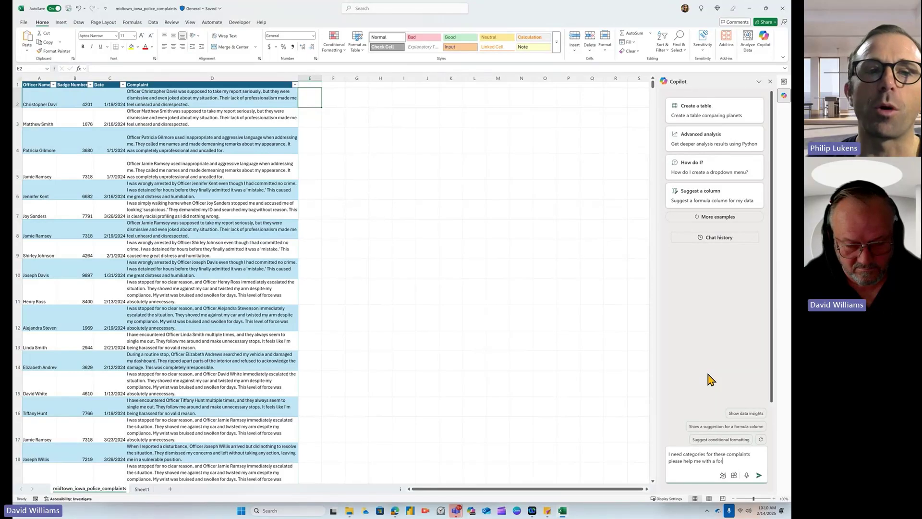
{"action": "type", "text": "mula to "}
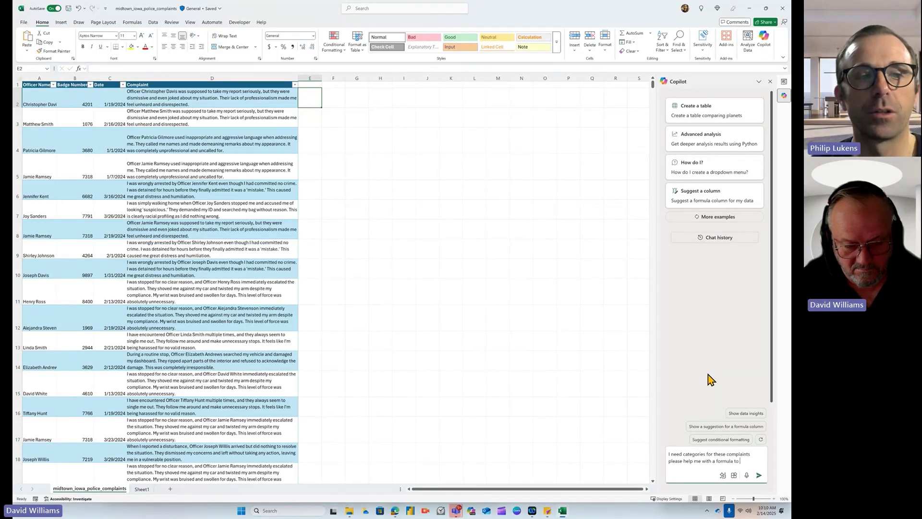
{"action": "type", "text": "create a"}
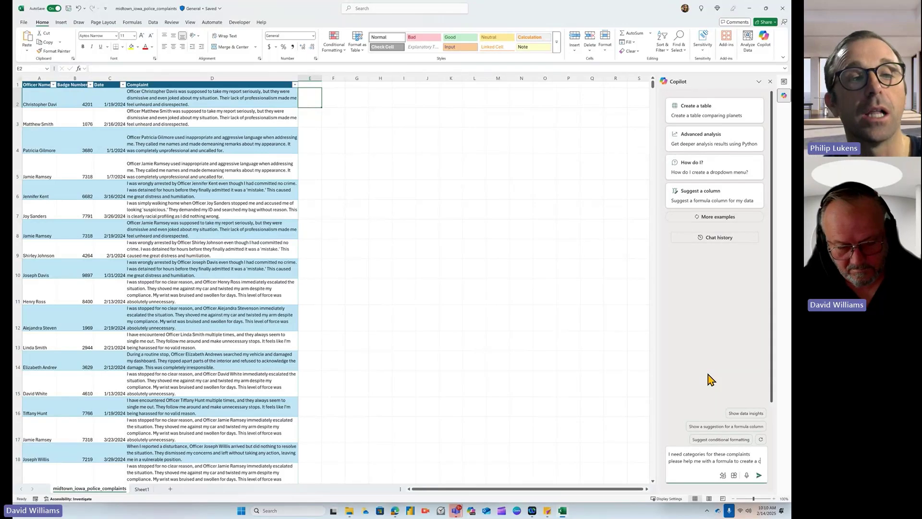
{"action": "type", "text": " category list"}
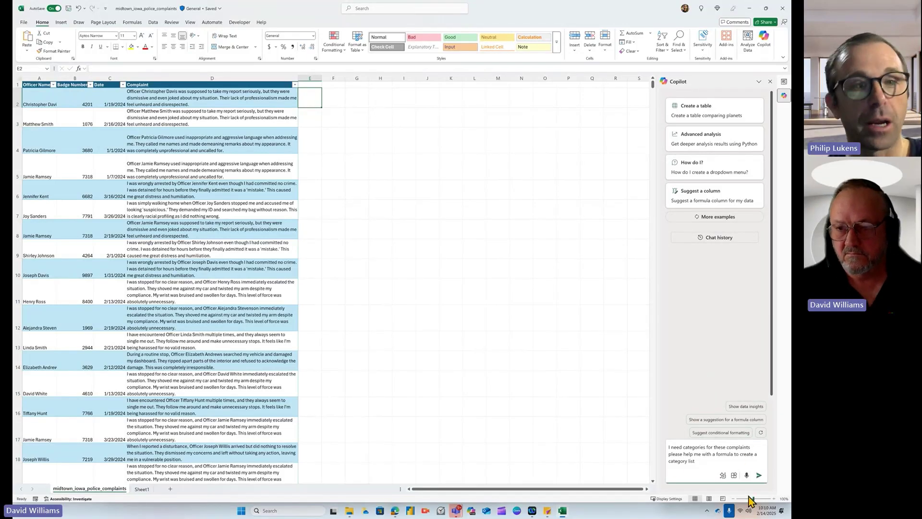
{"action": "left_click", "coordinate": [759, 477]}
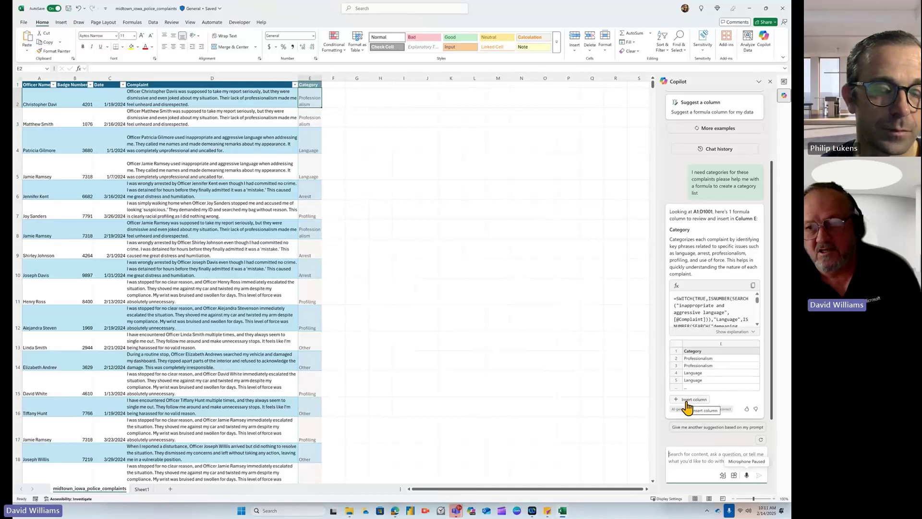
Insert Copilot's suggested Category formula column into column E of the complaints table.
{"action": "left_click", "coordinate": [753, 284]}
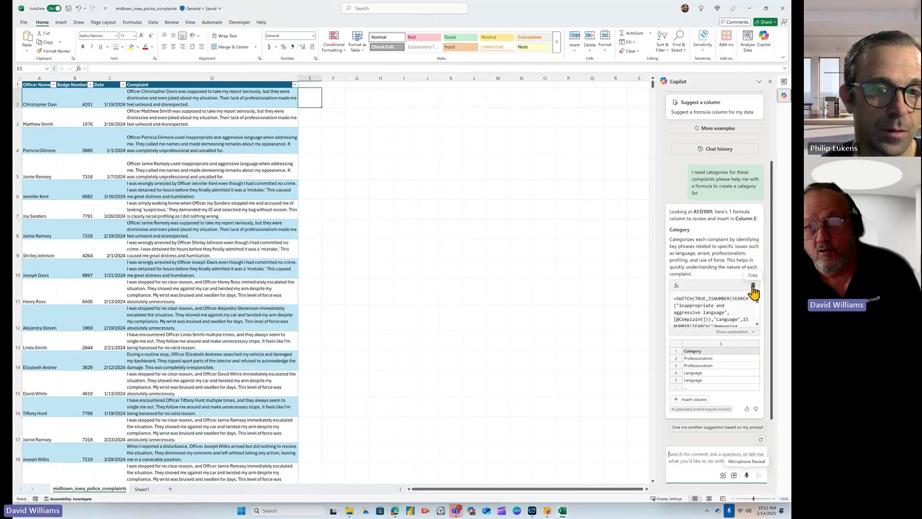
{"action": "left_click", "coordinate": [682, 404]}
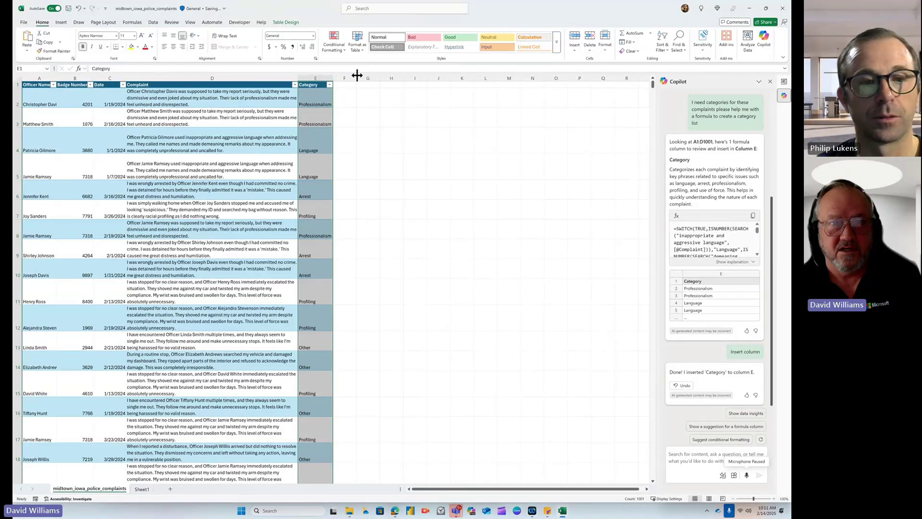
Check the categories assigned down the table and resize the Category column to fit its entries closely.
{"action": "left_click_drag", "start_coordinate": [333, 77], "coordinate": [351, 77]}
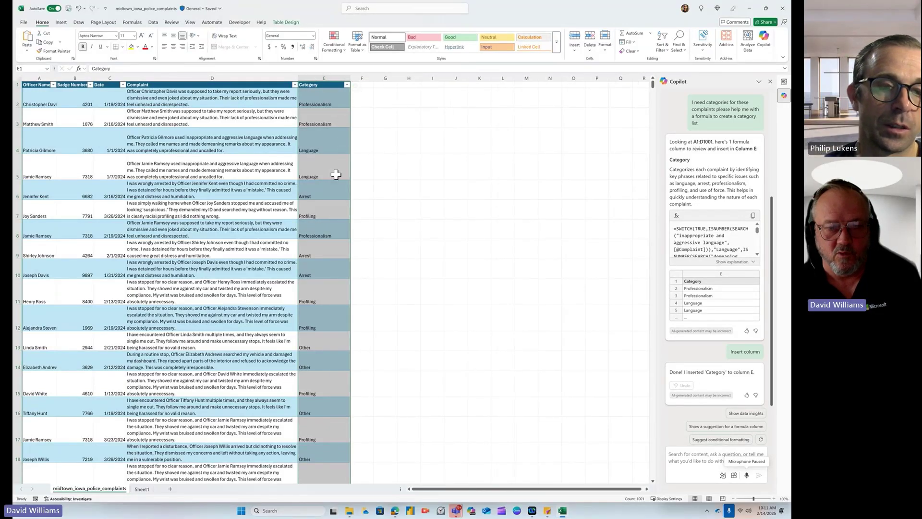
{"action": "scroll", "coordinate": [336, 175], "scroll_direction": "down", "scroll_amount": 3}
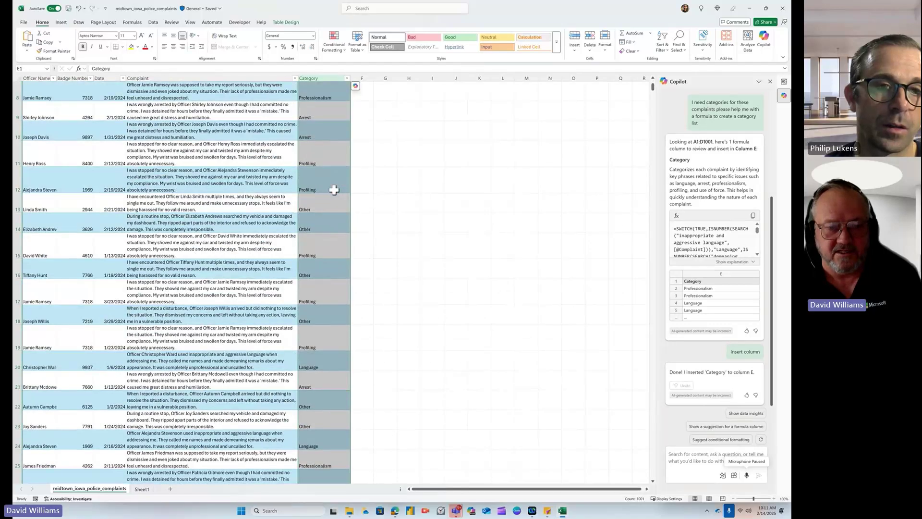
{"action": "scroll", "coordinate": [333, 190], "scroll_direction": "down", "scroll_amount": 1}
{"action": "scroll", "coordinate": [334, 190], "scroll_direction": "up", "scroll_amount": 1}
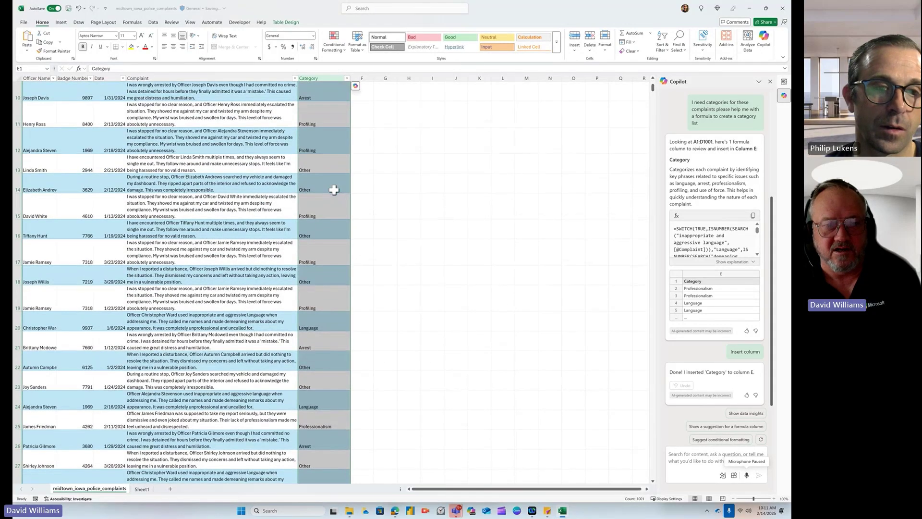
{"action": "scroll", "coordinate": [326, 209], "scroll_direction": "up", "scroll_amount": 3}
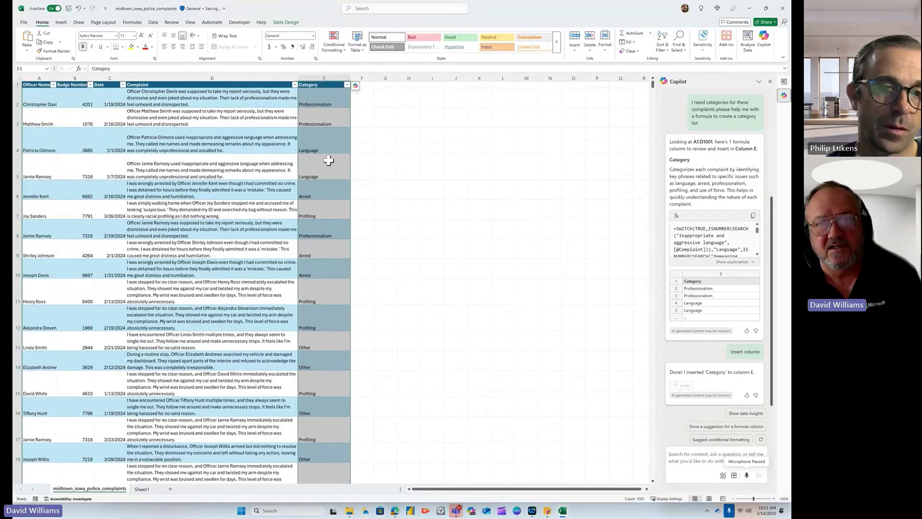
{"action": "left_click", "coordinate": [319, 87]}
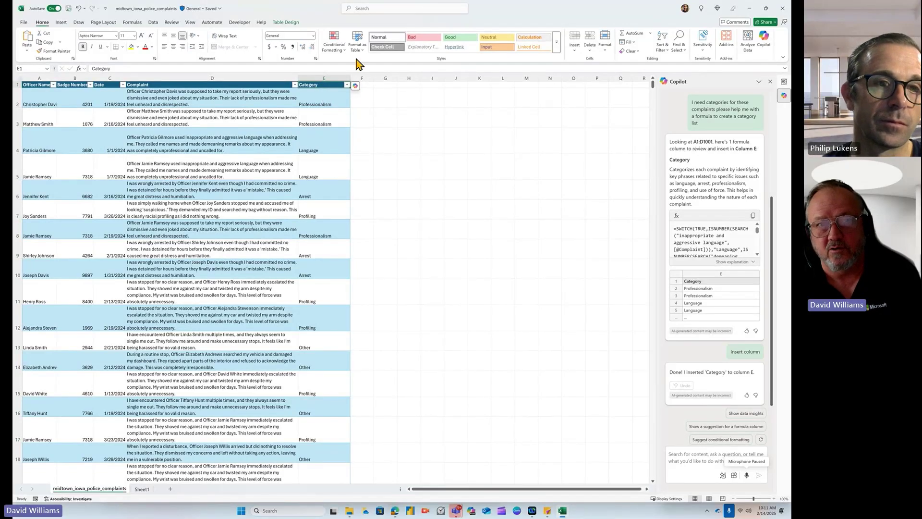
{"action": "left_click_drag", "start_coordinate": [350, 76], "coordinate": [335, 76]}
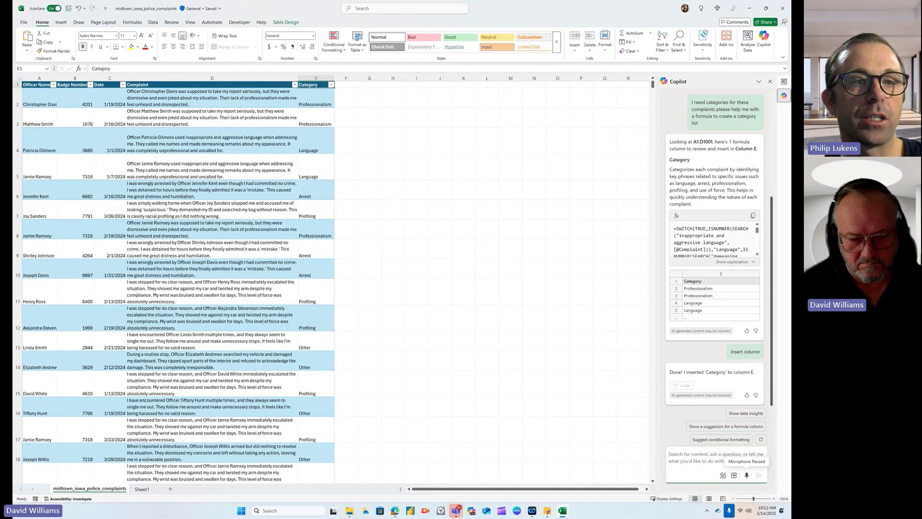
{"action": "type", "text": "Which officer"}
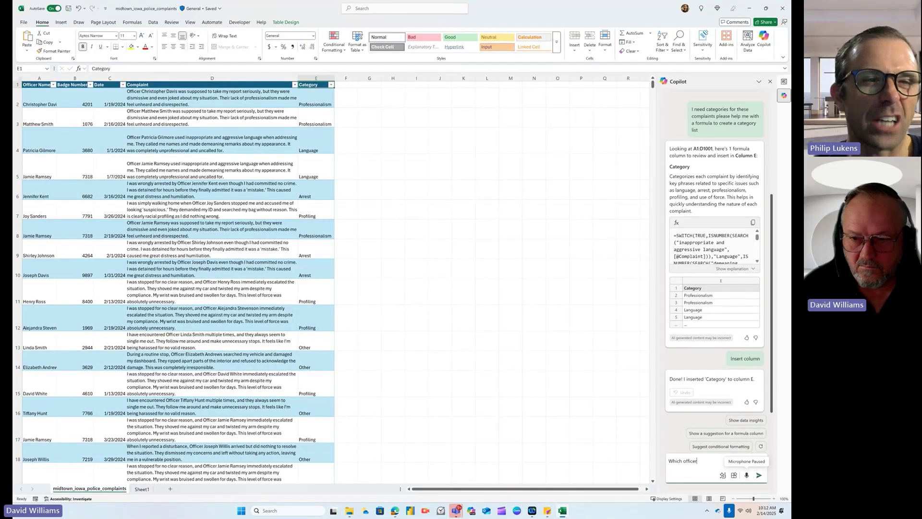
{"action": "key", "text": "BackSpace"}
{"action": "key", "text": "BackSpace"}
{"action": "key", "text": "BackSpace"}
{"action": "key", "text": "BackSpace"}
{"action": "key", "text": "BackSpace"}
{"action": "key", "text": "BackSpace"}
{"action": "key", "text": "BackSpace"}
{"action": "key", "text": "BackSpace"}
{"action": "key", "text": "BackSpace"}
{"action": "key", "text": "BackSpace"}
{"action": "key", "text": "BackSpace"}
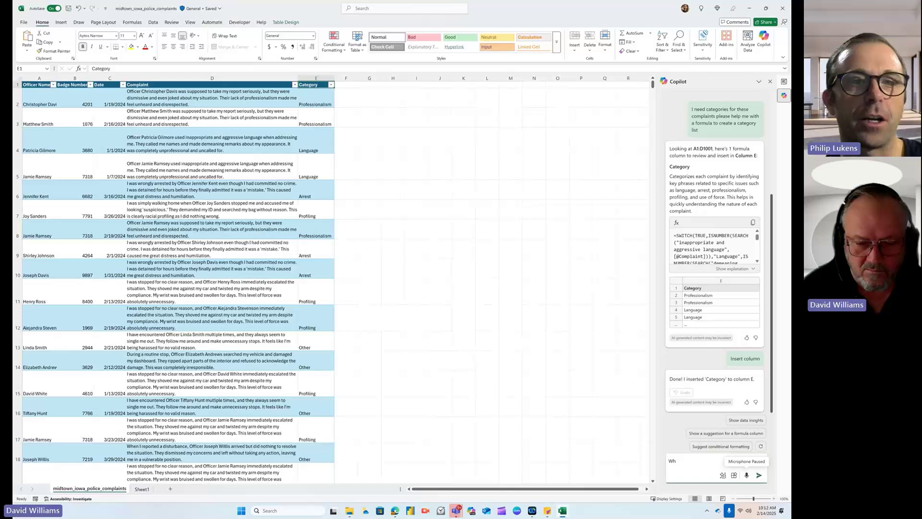
Ask Copilot "Who are the top five officers for complaints from a count and category".
{"action": "type", "text": "o are the top five offic"}
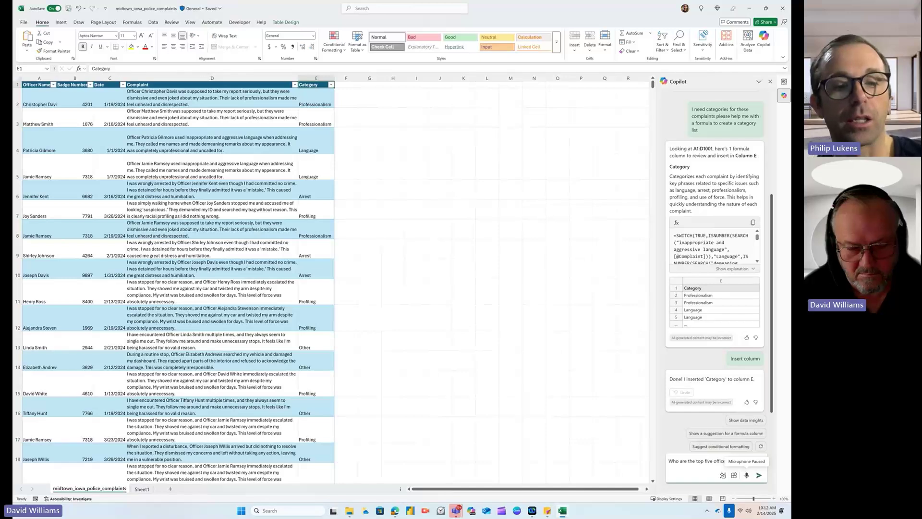
{"action": "type", "text": "from a coun"}
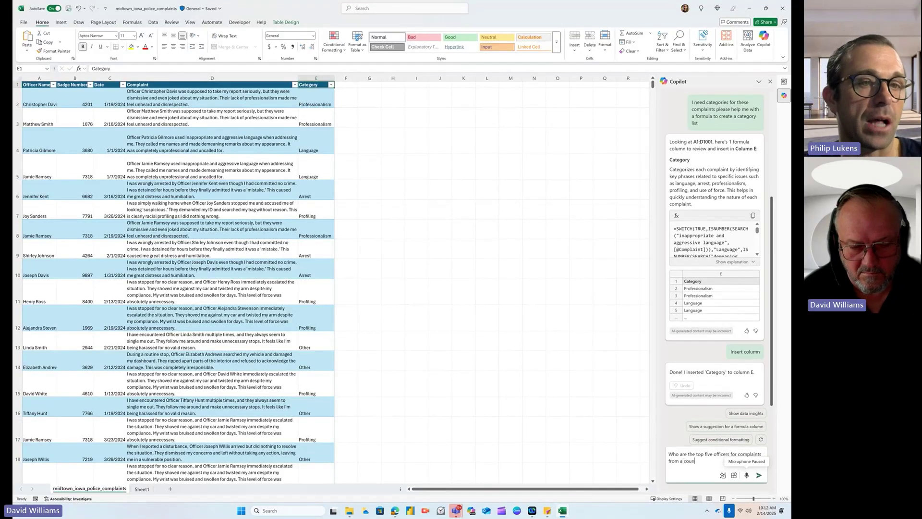
{"action": "type", "text": "t and type"}
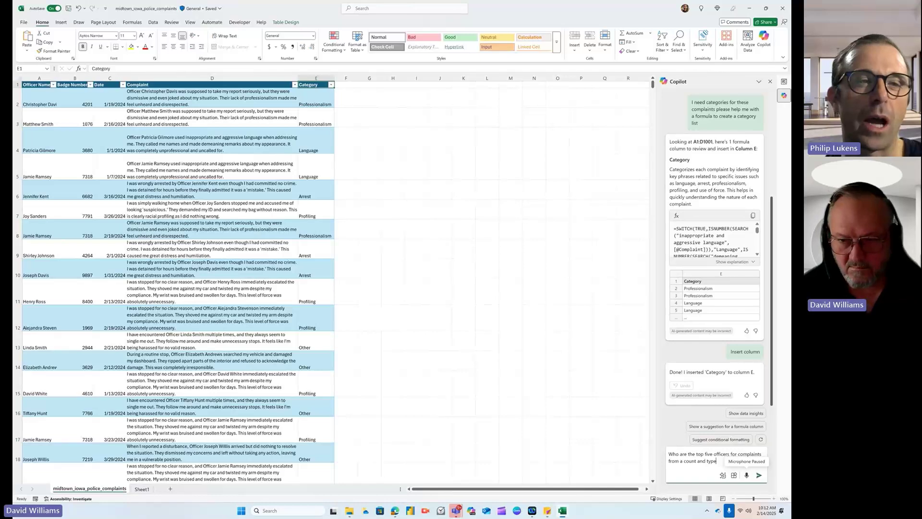
{"action": "key", "text": "BackSpace"}
{"action": "key", "text": "BackSpace"}
{"action": "key", "text": "BackSpace"}
{"action": "key", "text": "BackSpace"}
{"action": "type", "text": "ca"}
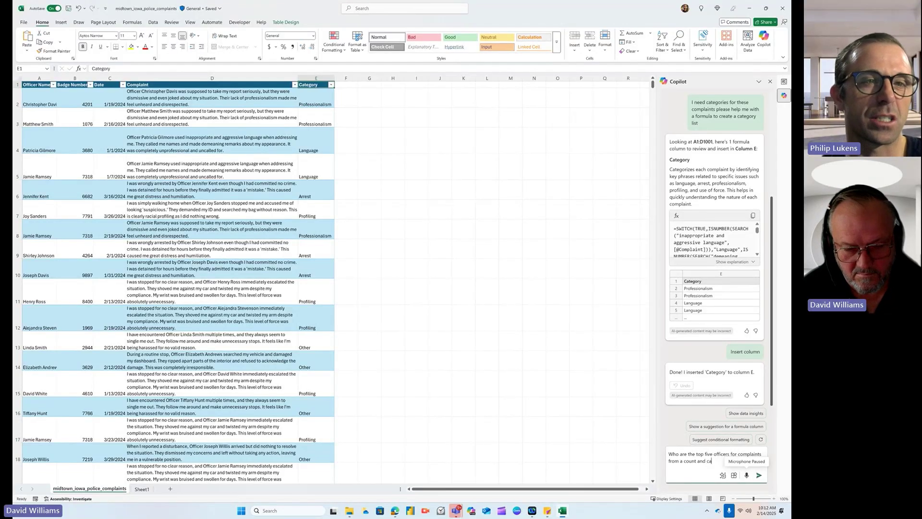
{"action": "type", "text": "tegor"}
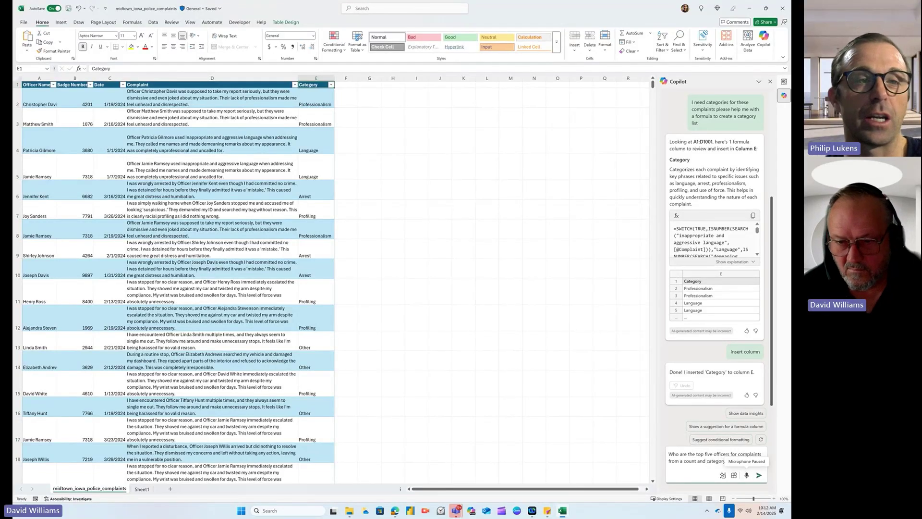
{"action": "type", "text": "y"}
{"action": "key", "text": "Return"}
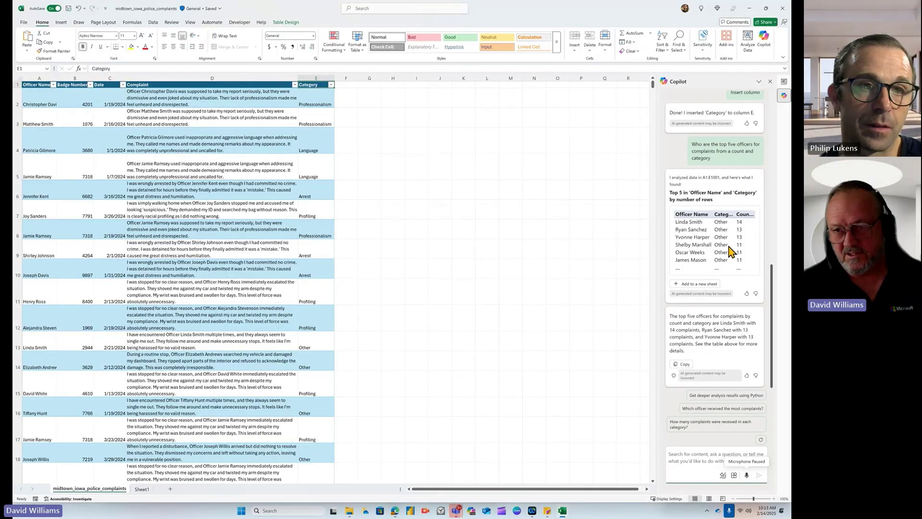
Add Copilot's table of top officers by category to a new sheet and return to the midtown_iowa_police_complaints sheet.
{"action": "left_click", "coordinate": [687, 287]}
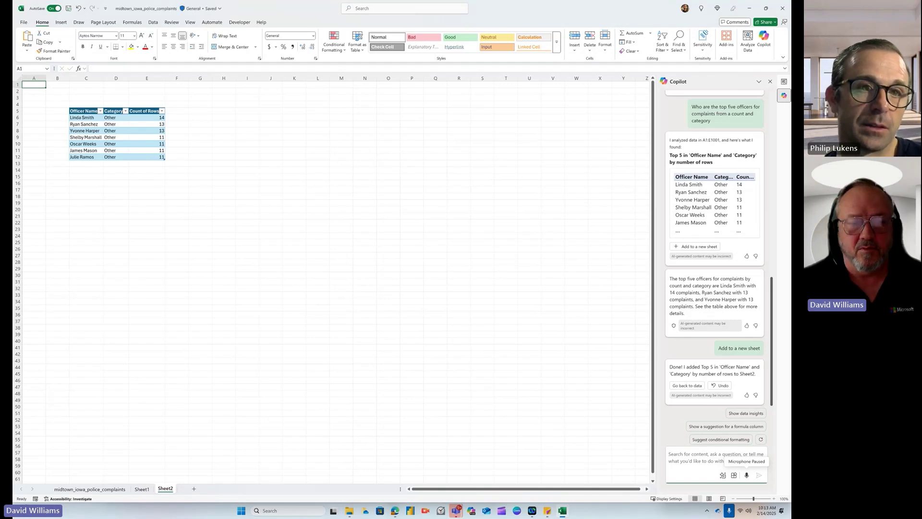
{"action": "left_click", "coordinate": [94, 489]}
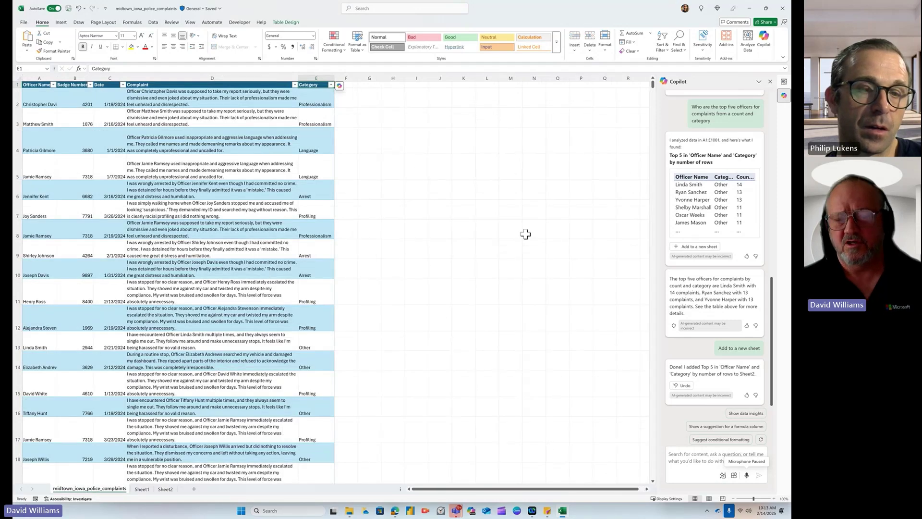
Ask Copilot "What complaints span across more than 30 individula officers" about the complaints table.
{"action": "left_click", "coordinate": [683, 458]}
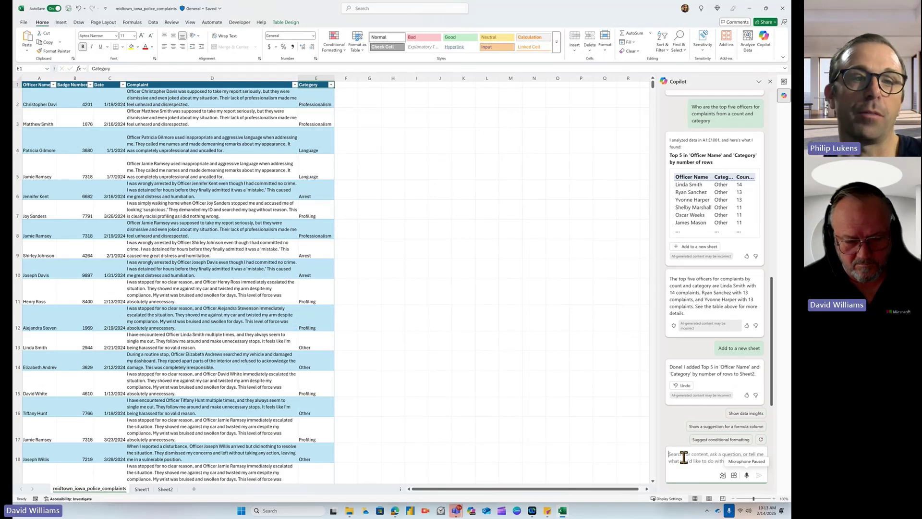
{"action": "type", "text": "What"}
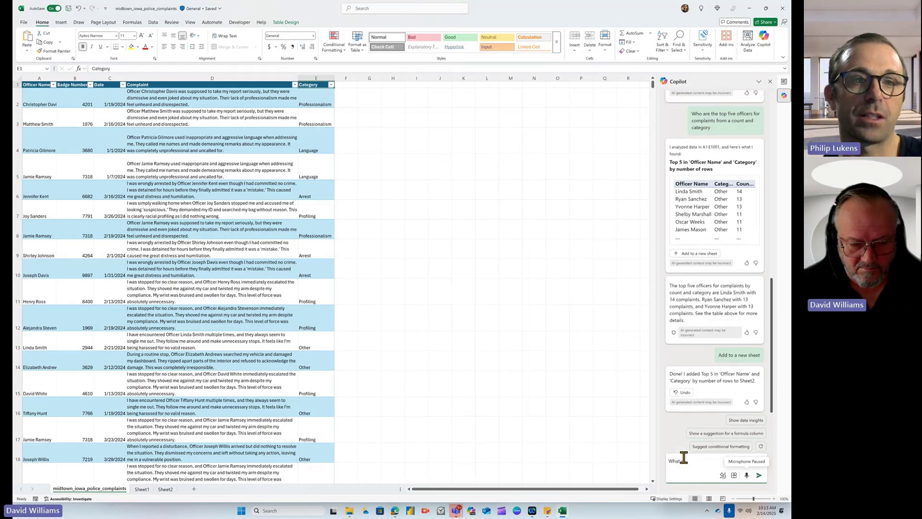
{"action": "type", "text": " complaint"}
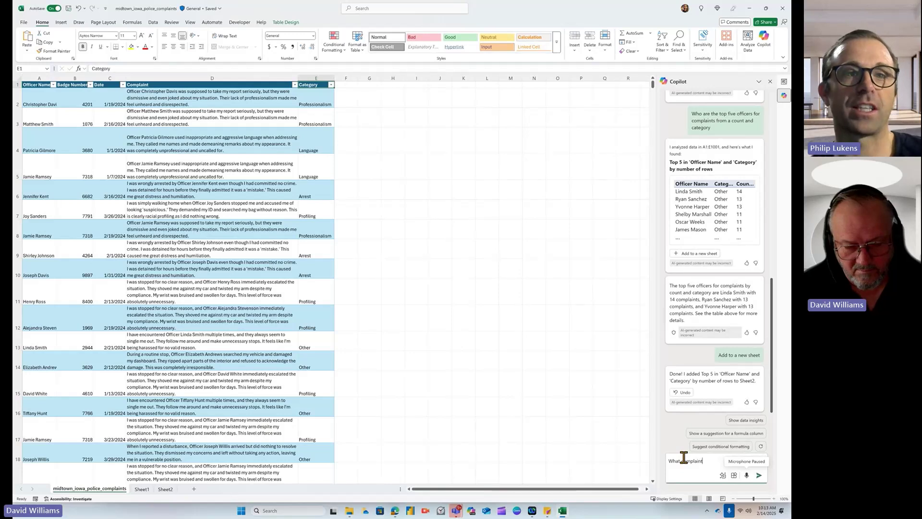
{"action": "type", "text": "s span acr"}
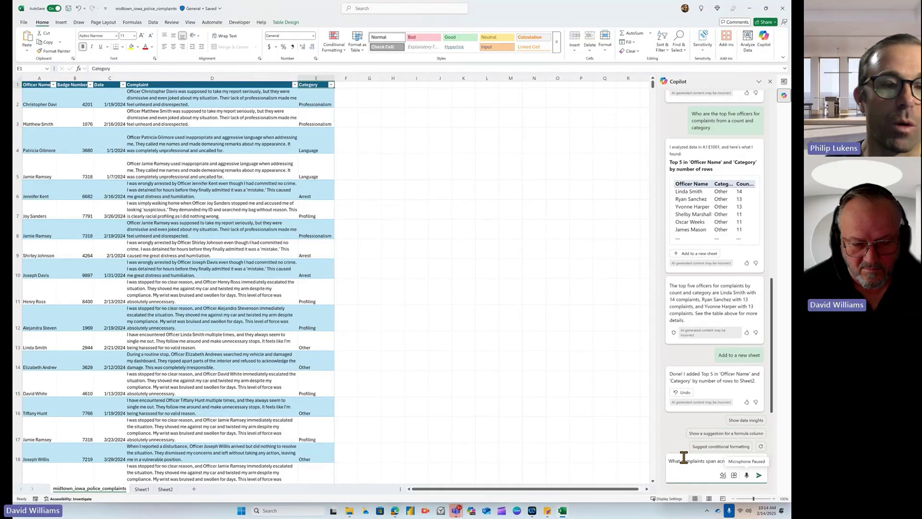
{"action": "type", "text": "in"}
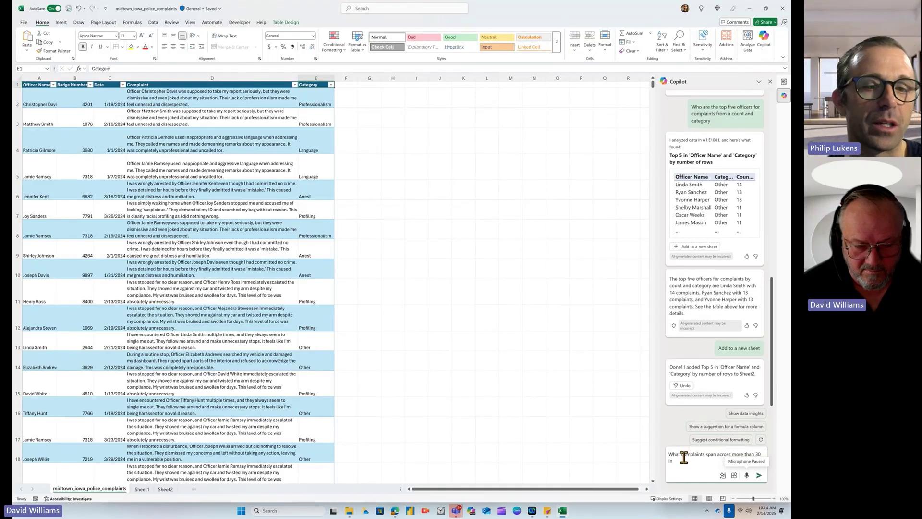
{"action": "type", "text": "dividula officers"}
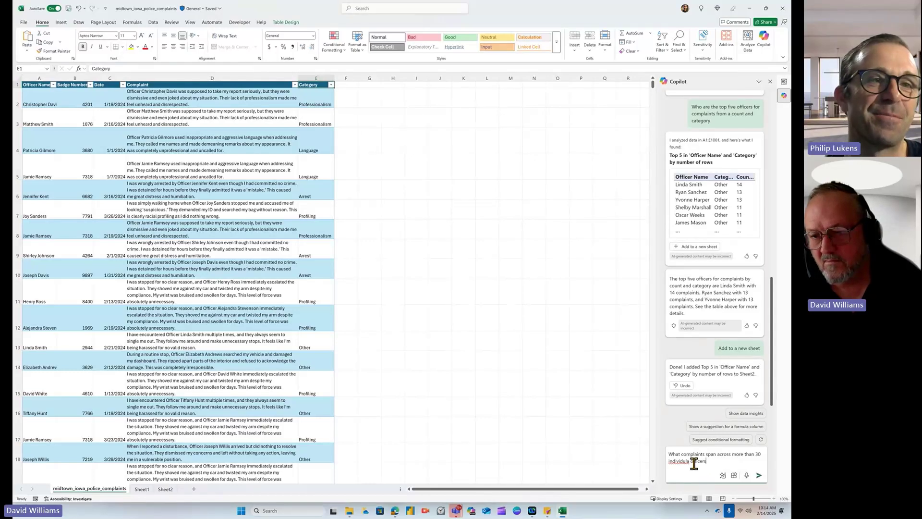
{"action": "left_click", "coordinate": [759, 476]}
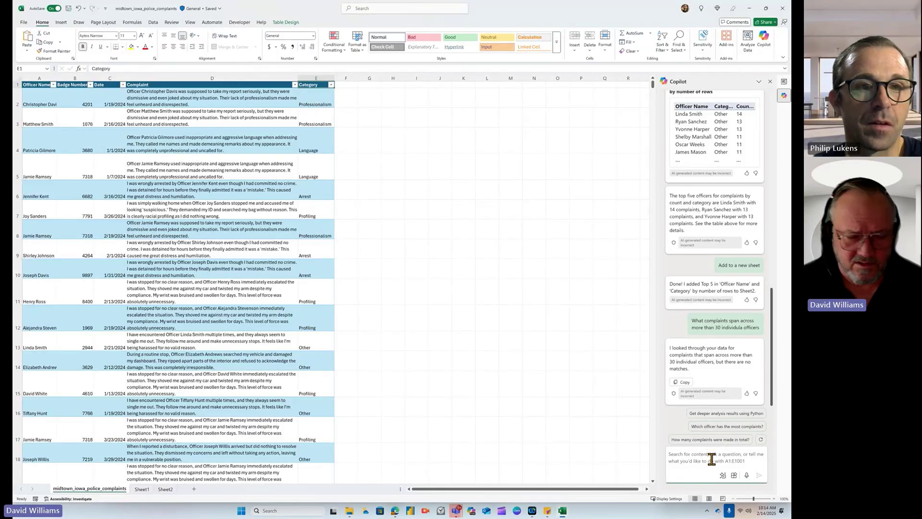
Ask Copilot "Are there any systemic complaint across a large number of officer".
{"action": "type", "text": "Are there any sy"}
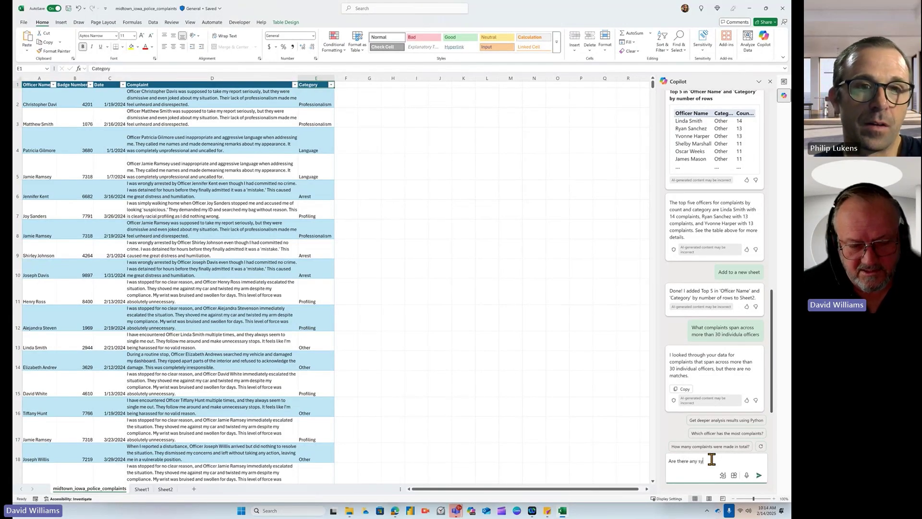
{"action": "type", "text": "stematic complaint a"}
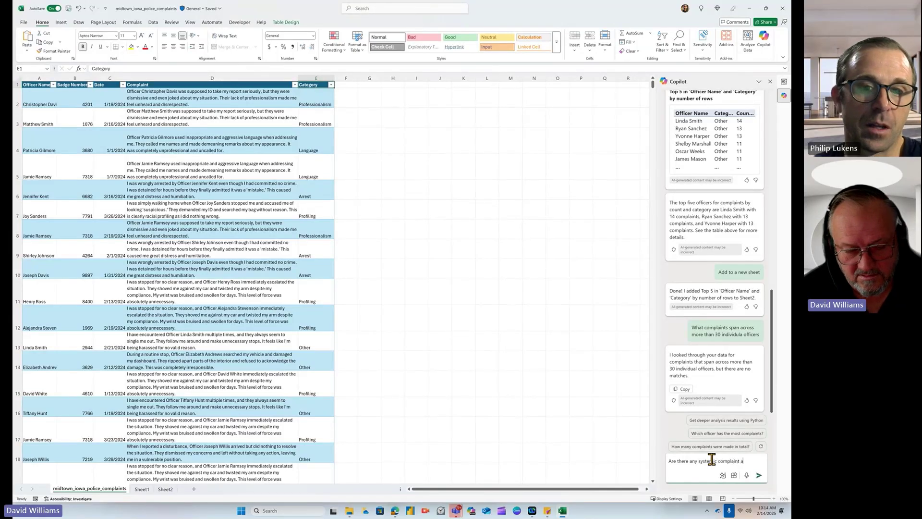
{"action": "type", "text": "cross"}
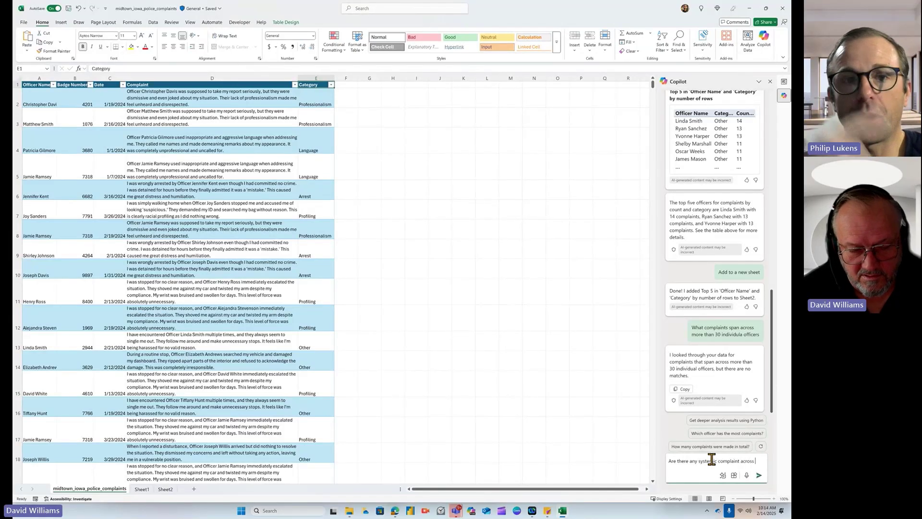
{"action": "type", "text": " a large number"}
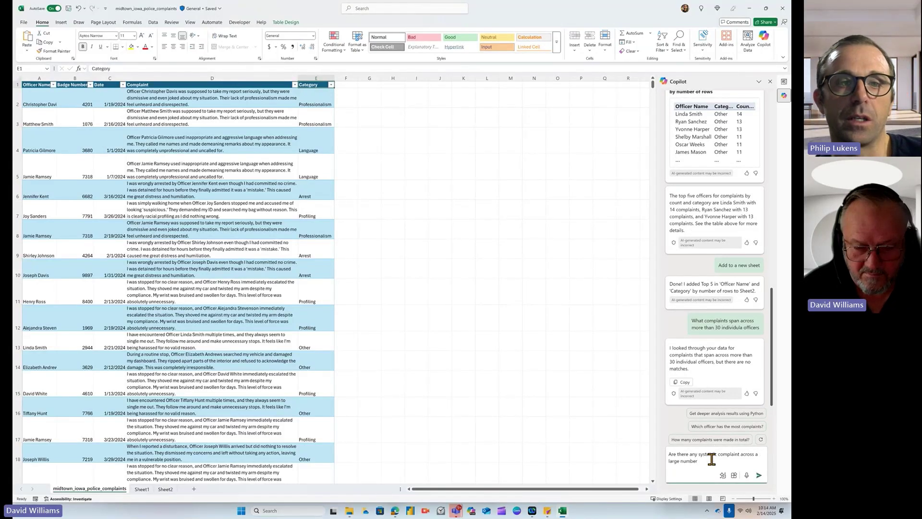
{"action": "type", "text": " of officer"}
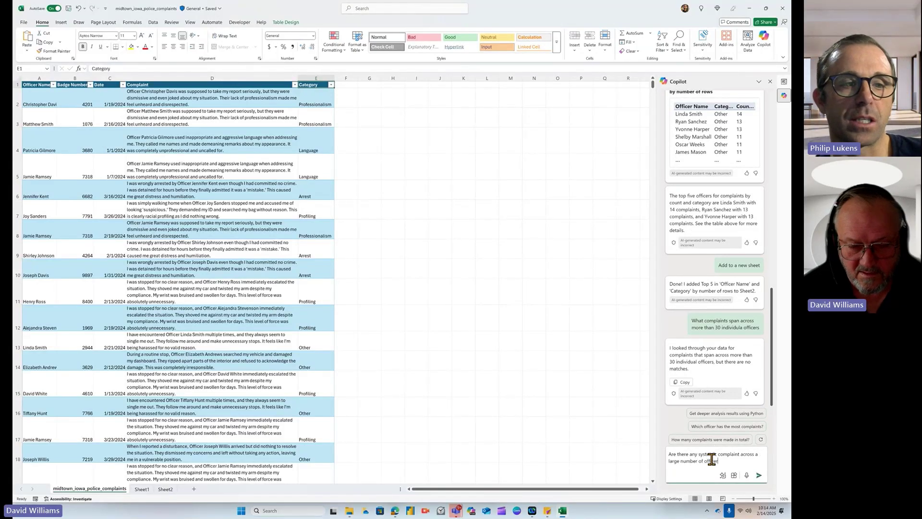
{"action": "key", "text": "Return"}
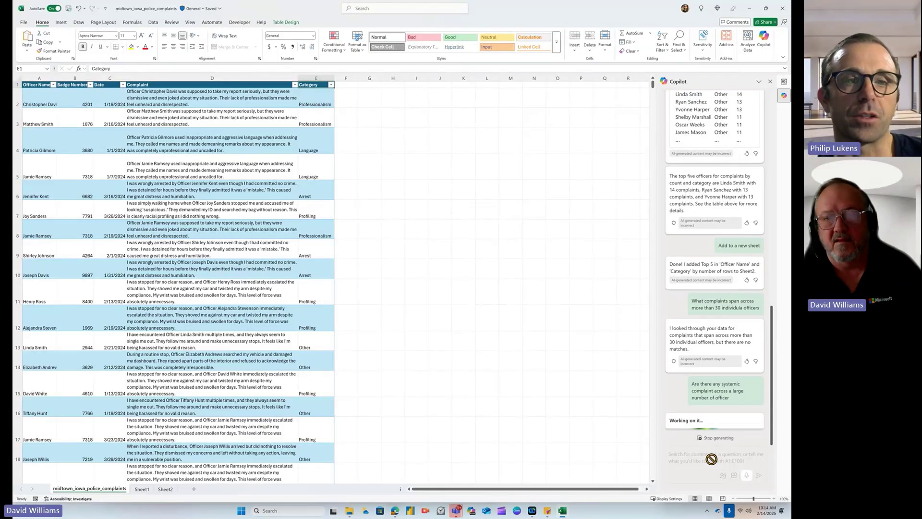